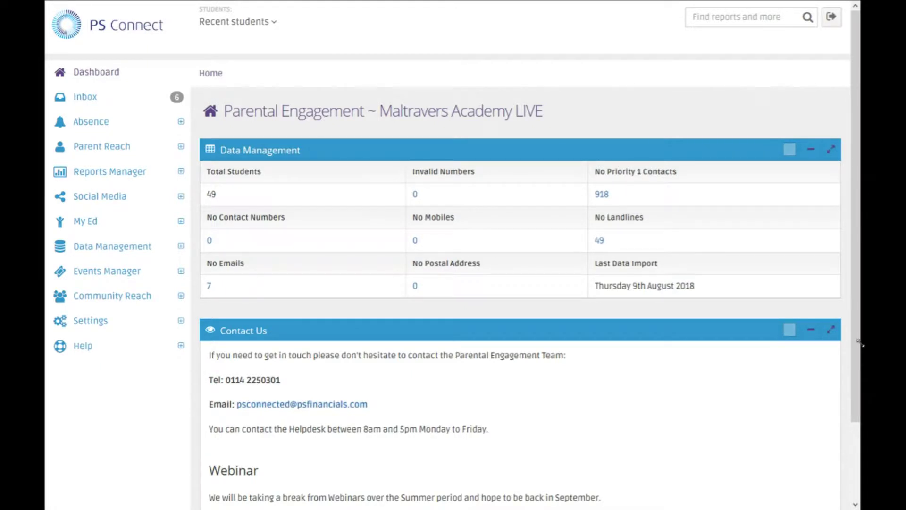
Start a Parent Reach group message and look through the dynamic and custom message groups available as recipients
click(116, 147)
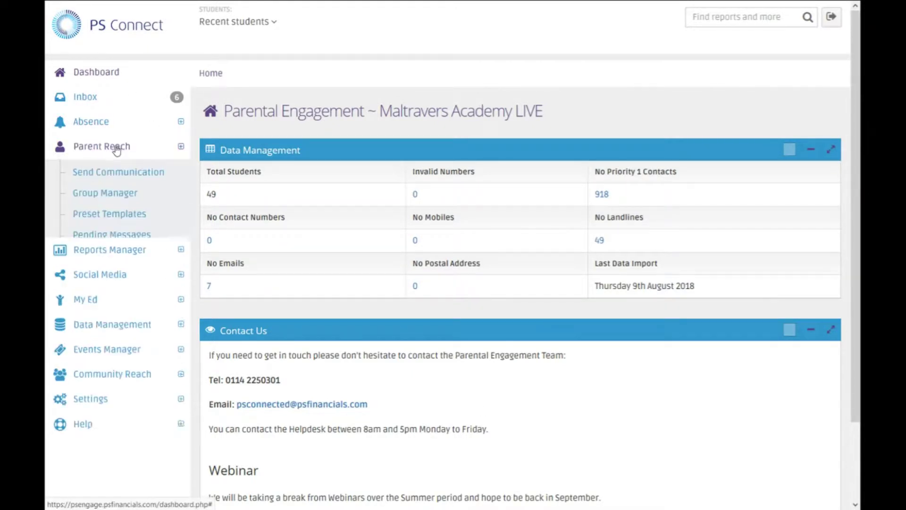
click(110, 175)
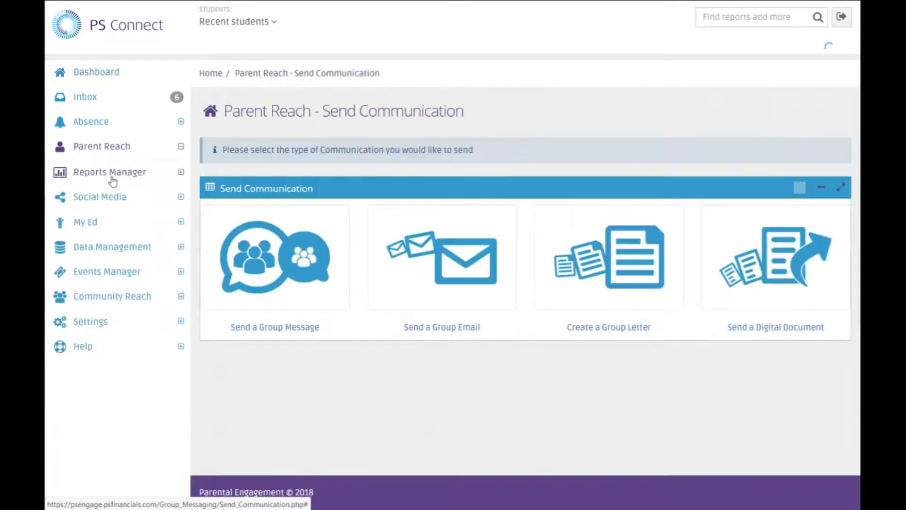
click(282, 261)
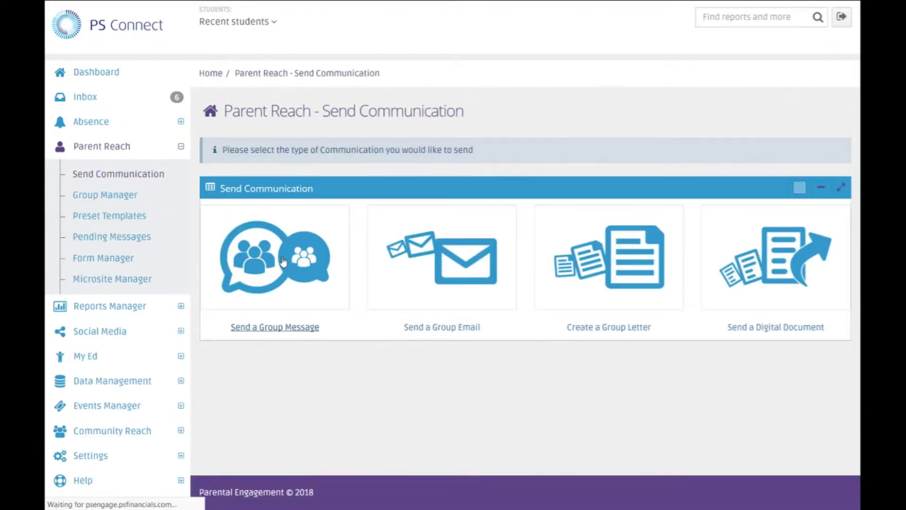
drag(857, 100, 855, 169)
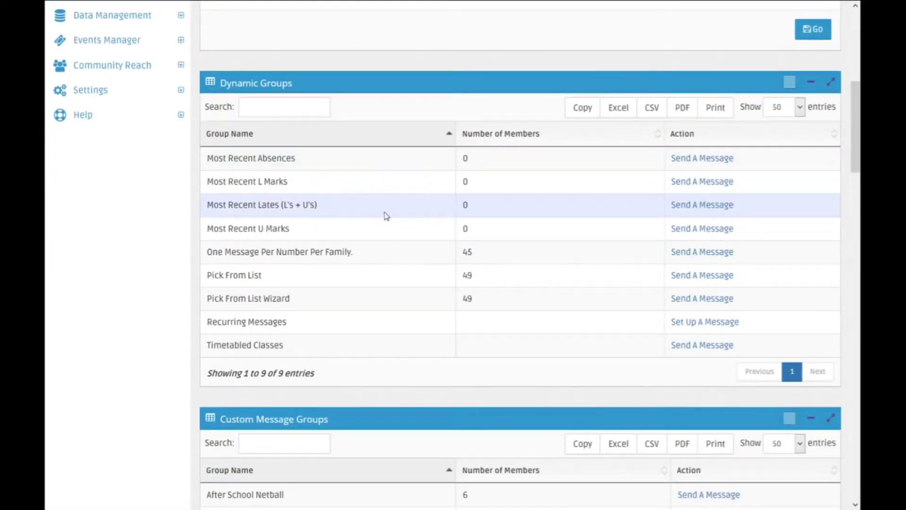
scroll(386, 215, down, 9)
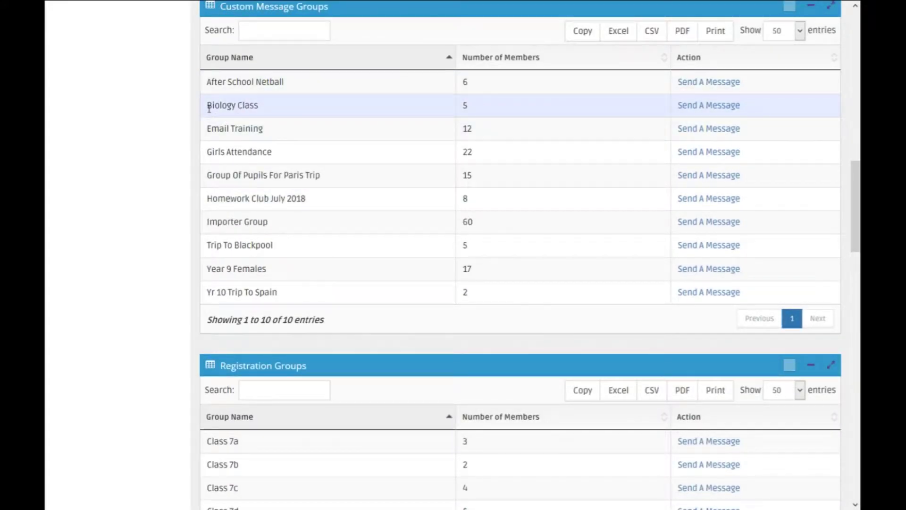
Choose the Biology Class custom group for the message and review its compose settings and group member list
drag(209, 106, 252, 105)
click(262, 109)
click(708, 109)
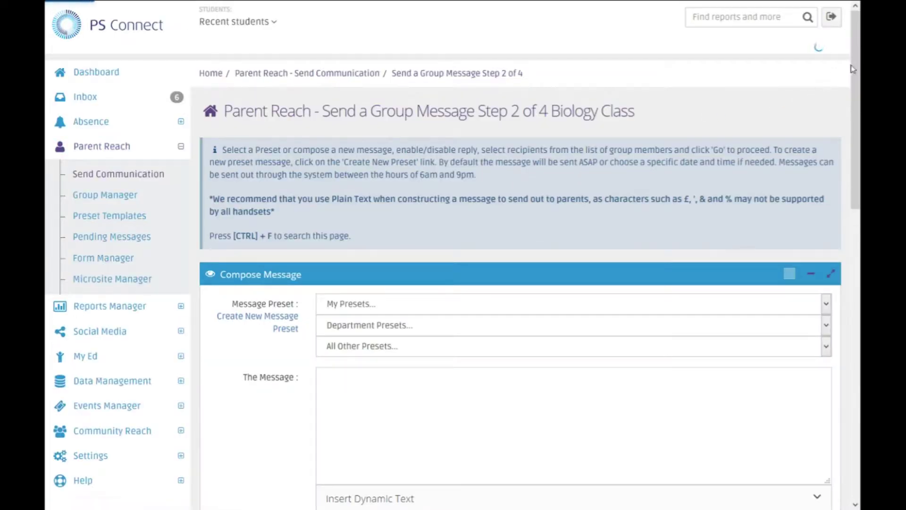
drag(853, 68, 861, 325)
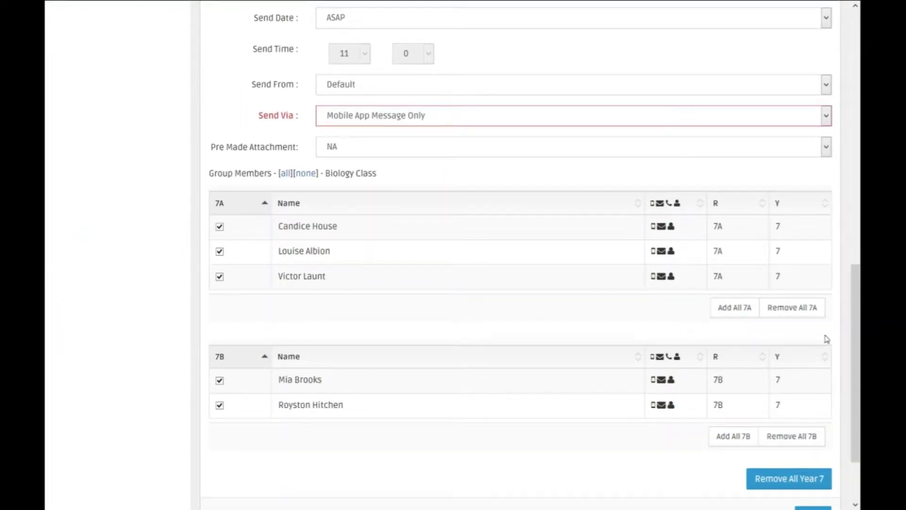
Go back to Send Communication, start a group email, and check the Biology Class entry among the custom message groups
drag(856, 364, 855, 110)
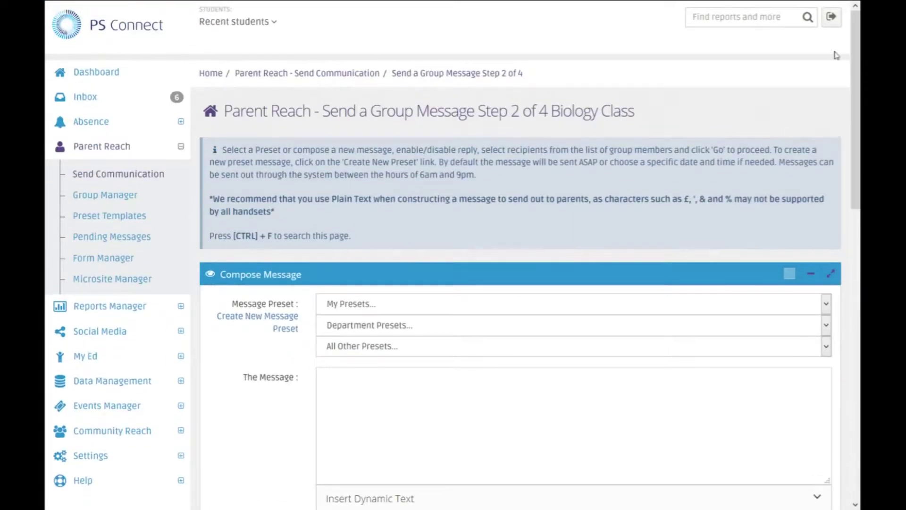
click(98, 175)
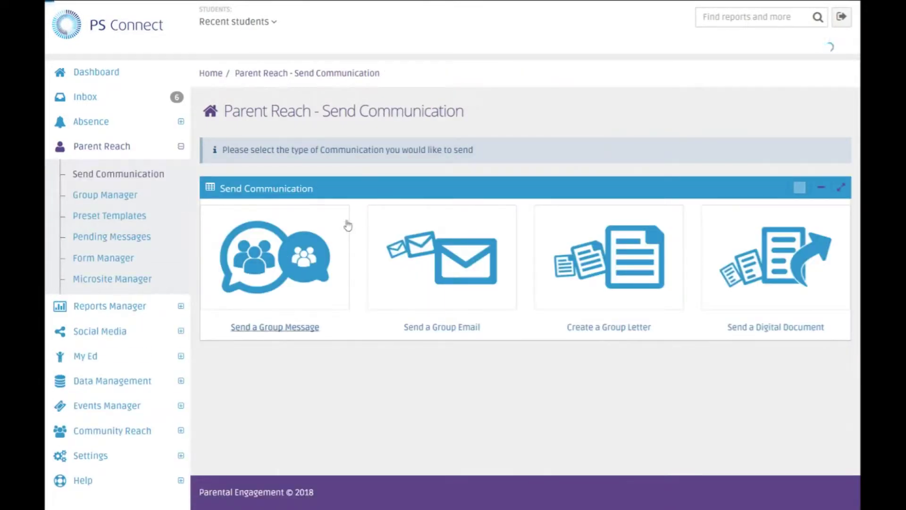
click(485, 279)
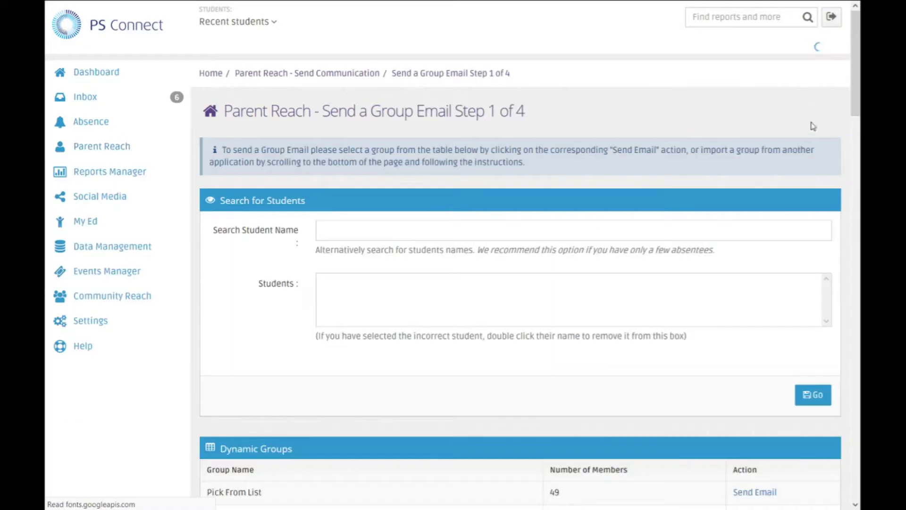
drag(858, 53, 859, 178)
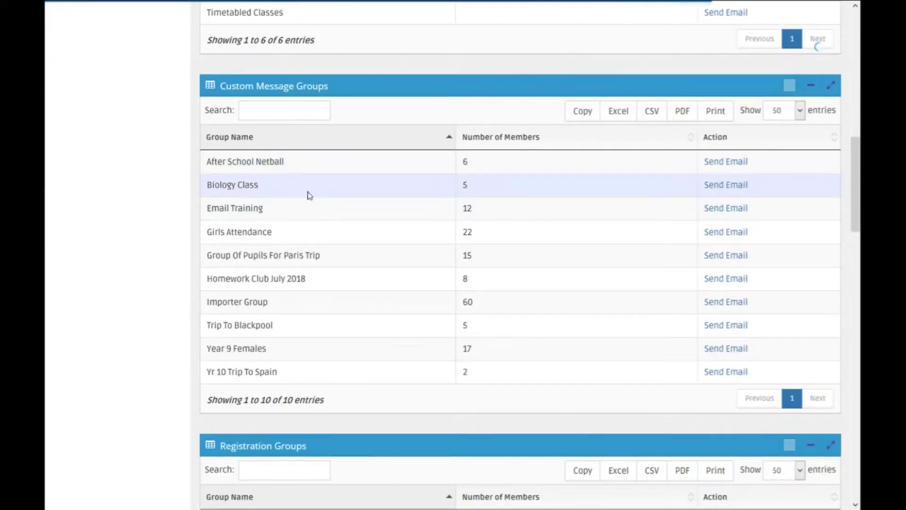
double_click(466, 196)
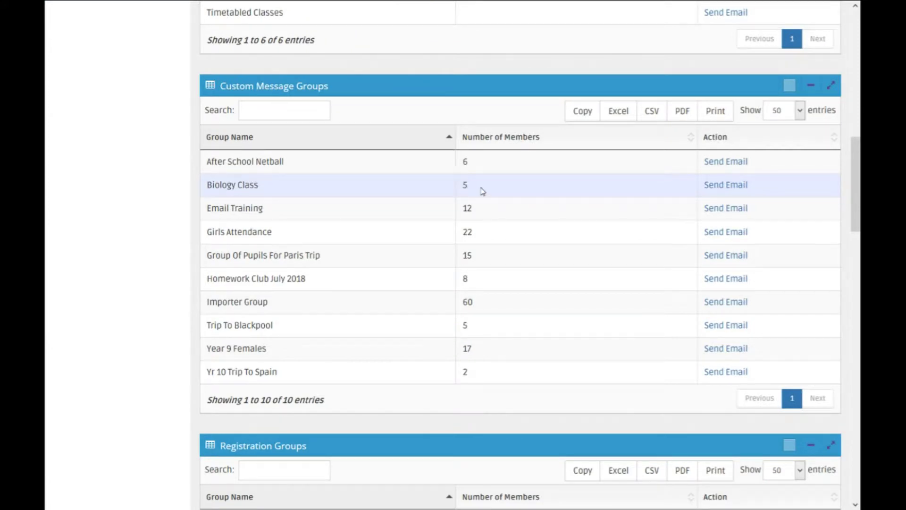
In Group Manager, create a new messaging group named "Biology Class TWO" and acknowledge its creation
drag(852, 185, 859, 52)
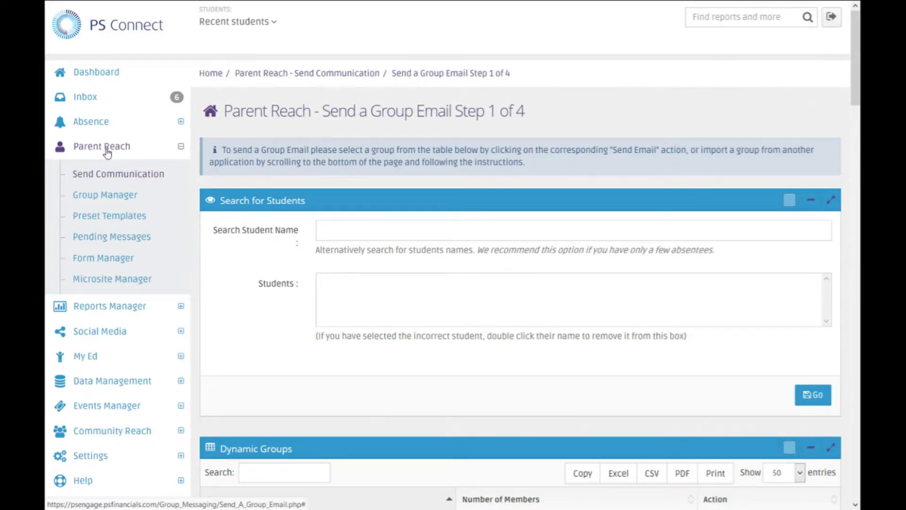
click(124, 204)
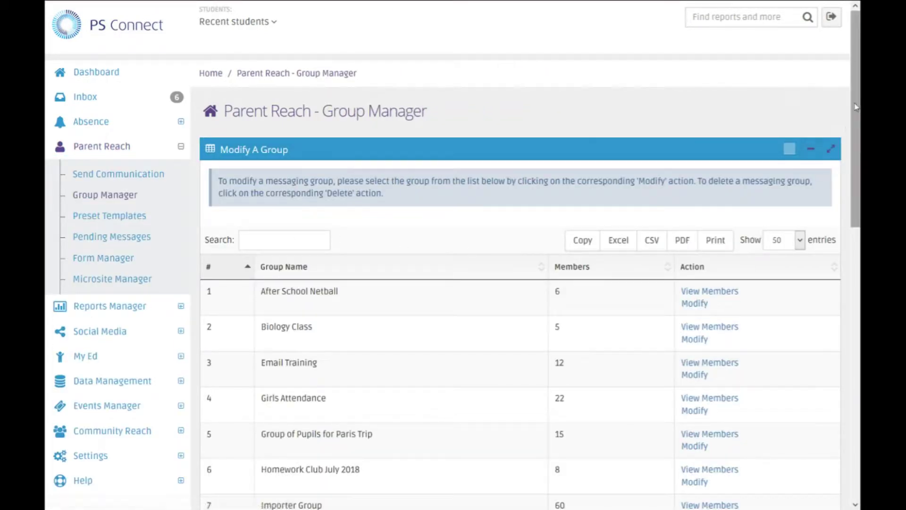
drag(856, 106, 847, 330)
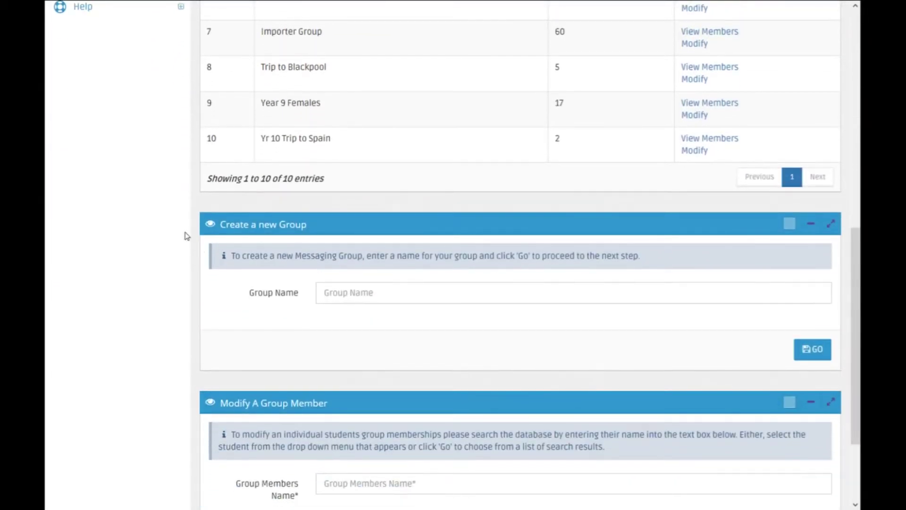
click(340, 293)
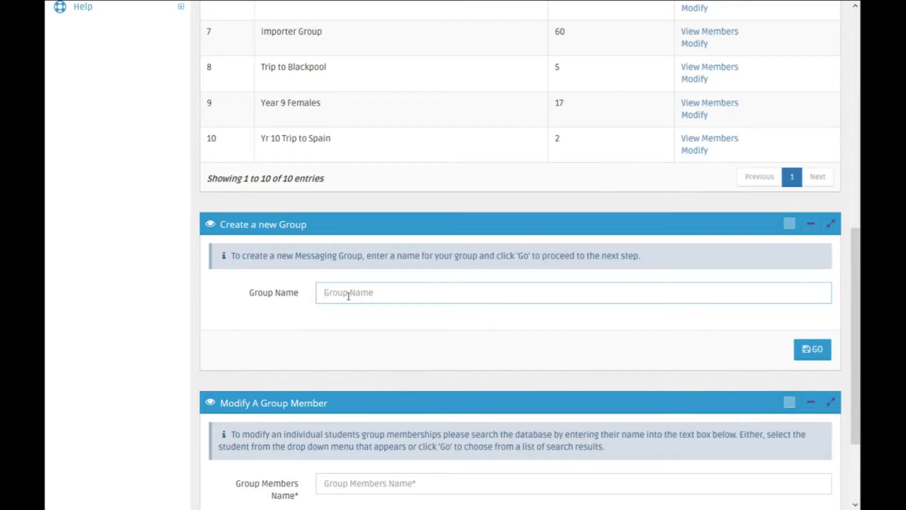
text(Biology)
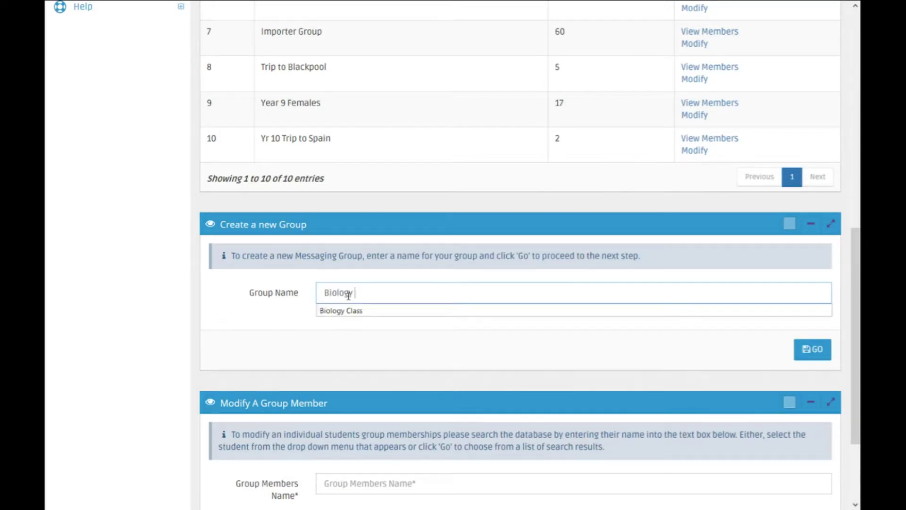
text( Class TWO)
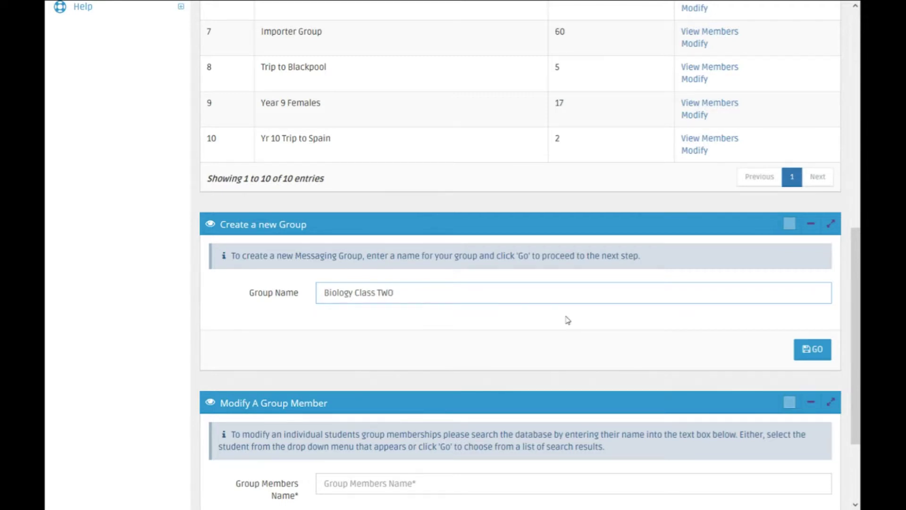
click(814, 353)
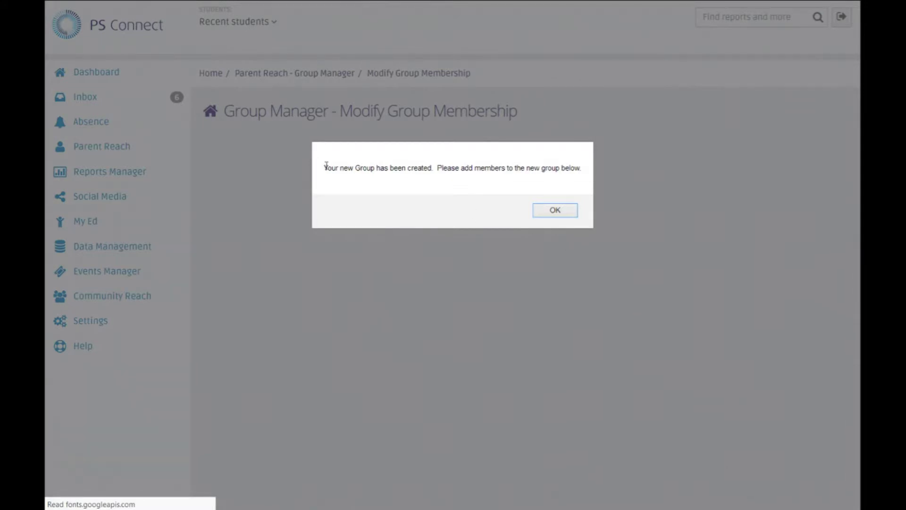
click(557, 211)
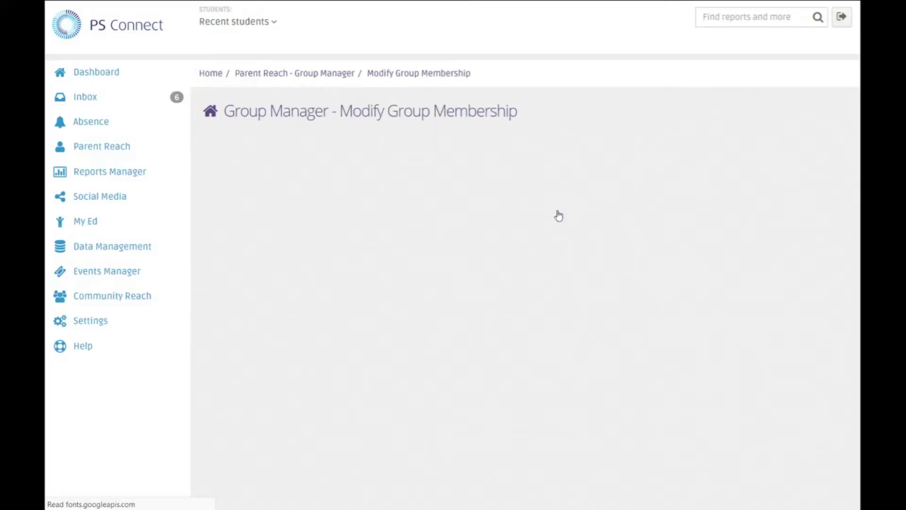
Select all six students of Class 8A as members of the Biology Class TWO group
scroll(495, 164, down, 5)
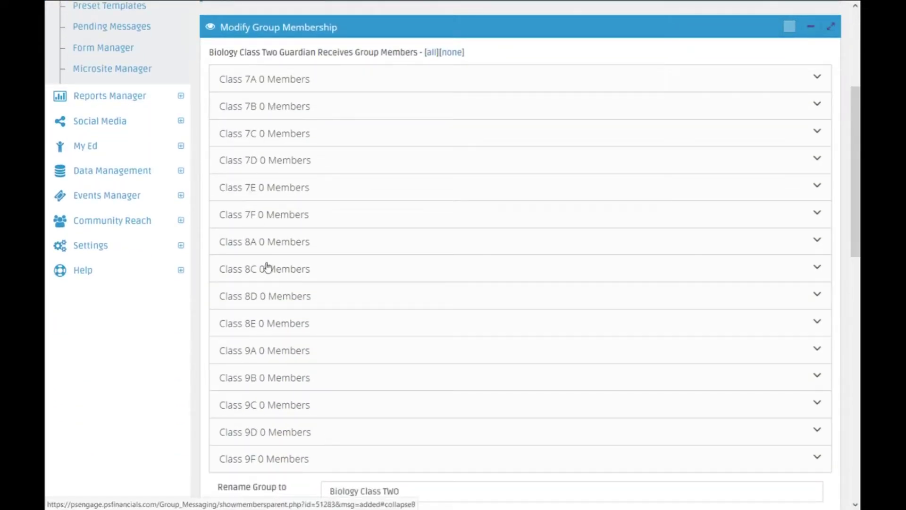
click(244, 250)
click(220, 284)
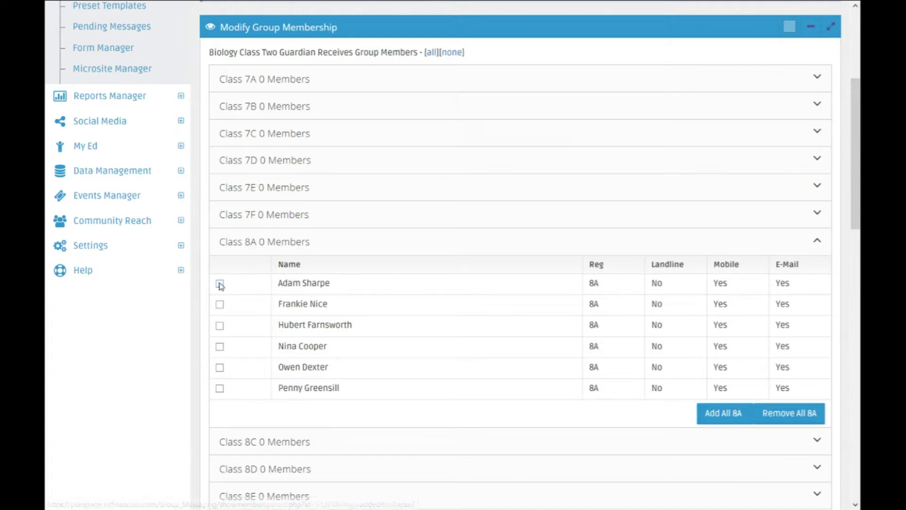
click(219, 304)
click(220, 326)
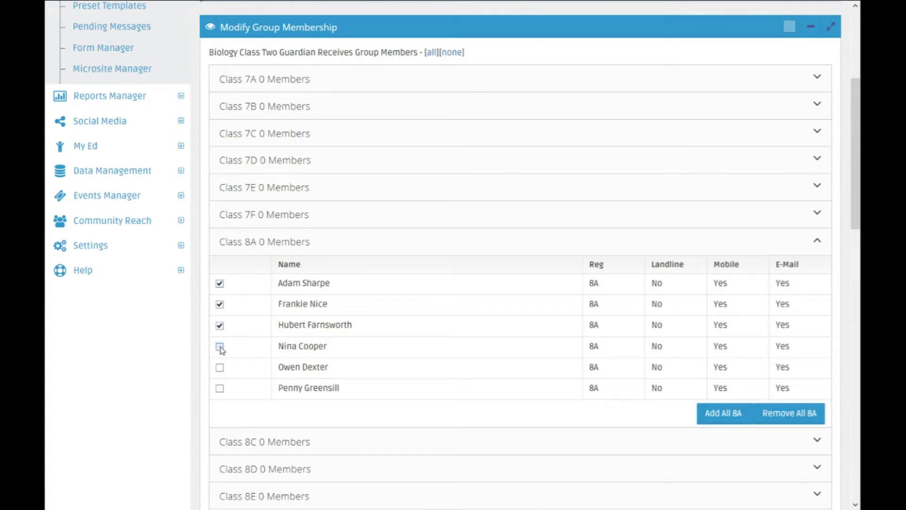
click(220, 347)
click(220, 389)
Select the only student of Class 8E and all three students of Class 9A as group members
scroll(229, 397, down, 5)
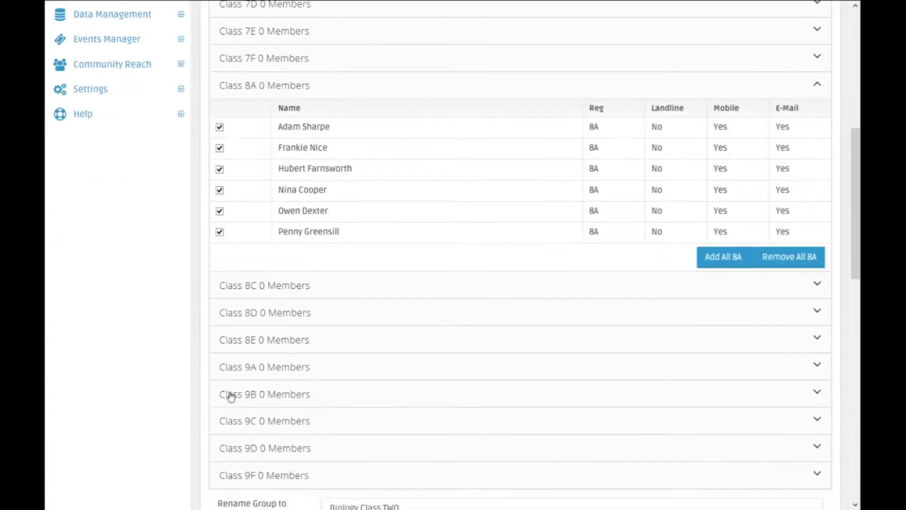
click(241, 295)
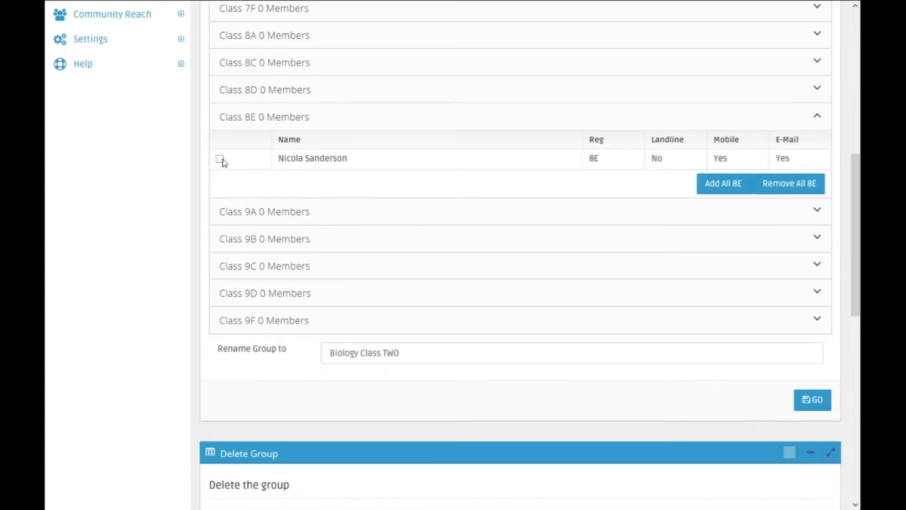
click(220, 159)
click(260, 220)
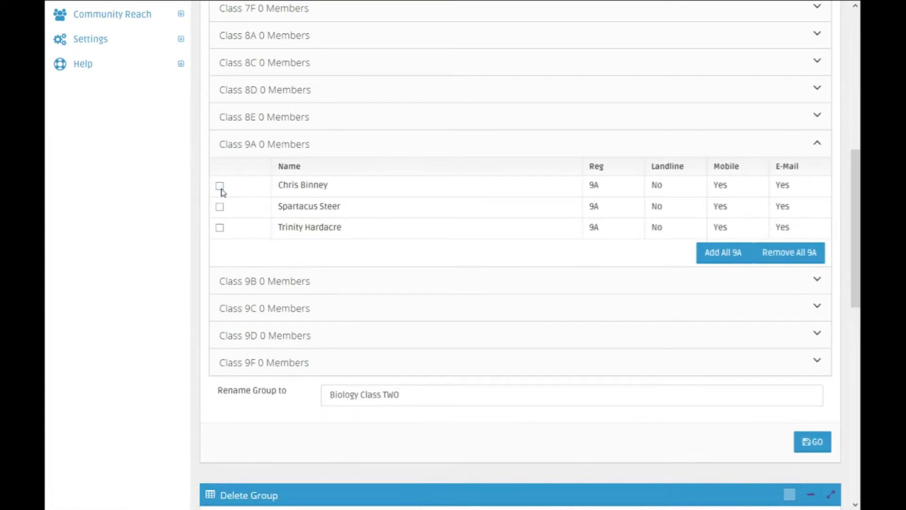
click(220, 186)
click(220, 207)
click(220, 228)
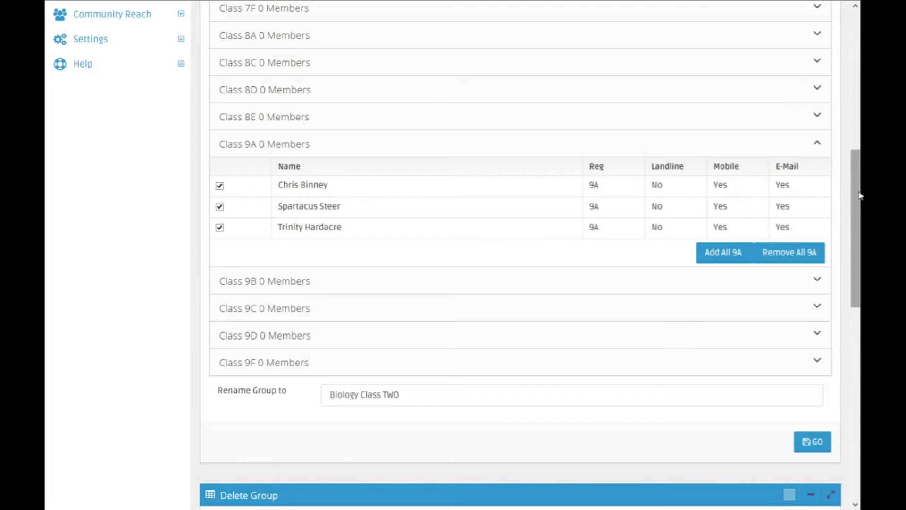
Save the membership of the Biology Class TWO group and acknowledge the update
drag(859, 195, 858, 246)
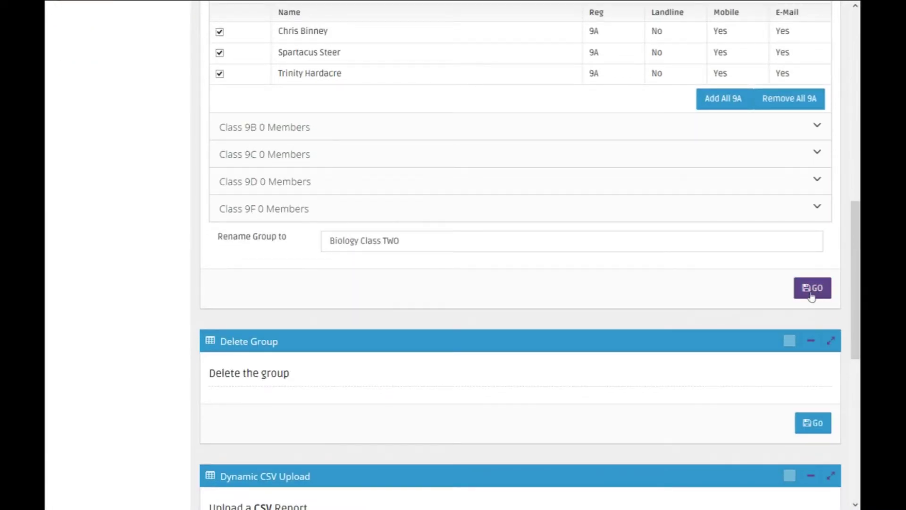
click(812, 294)
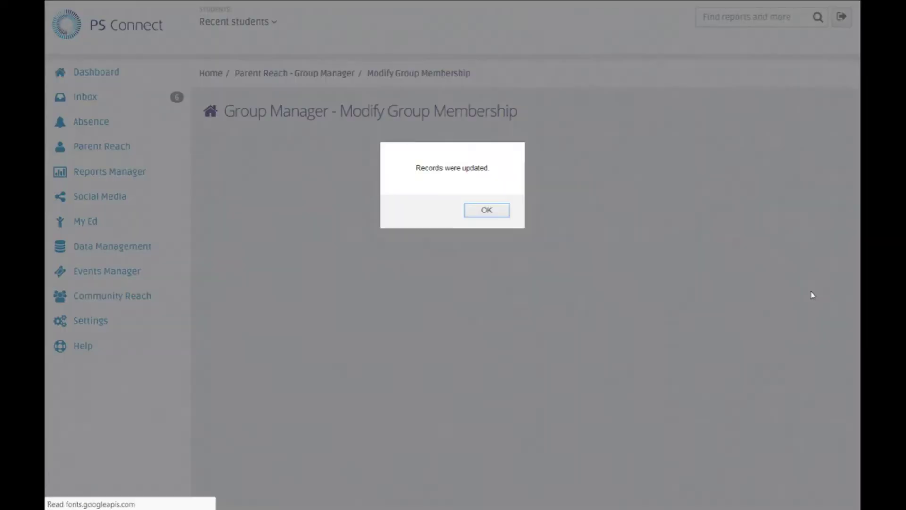
click(486, 211)
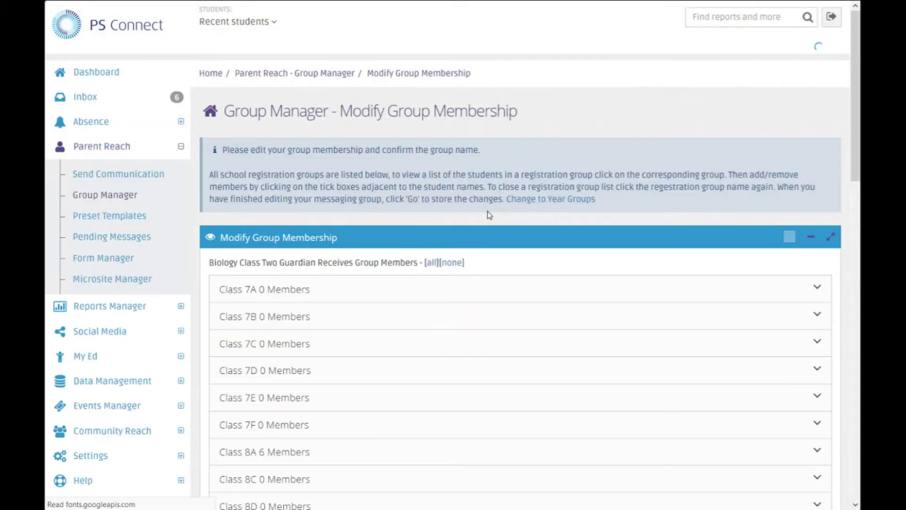
Start a group email from Send Communication and check the Biology Class TWO entry and its number of members
click(134, 174)
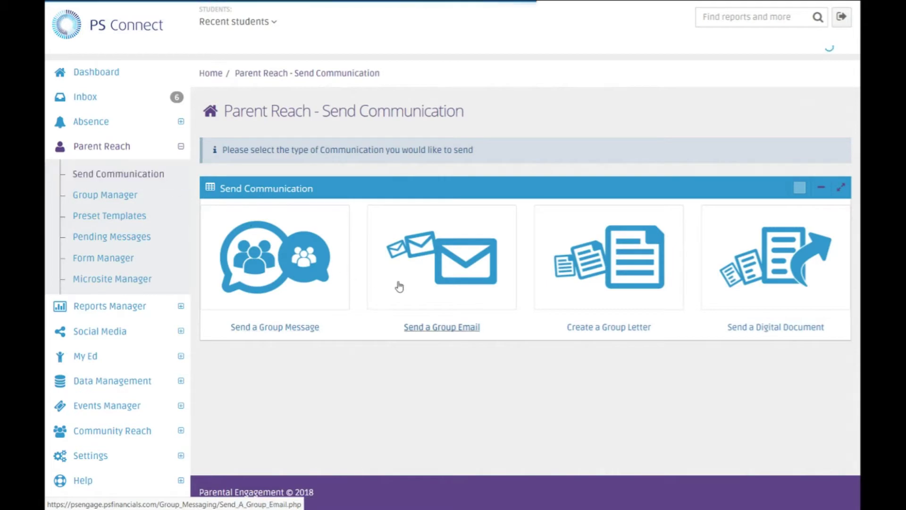
click(453, 275)
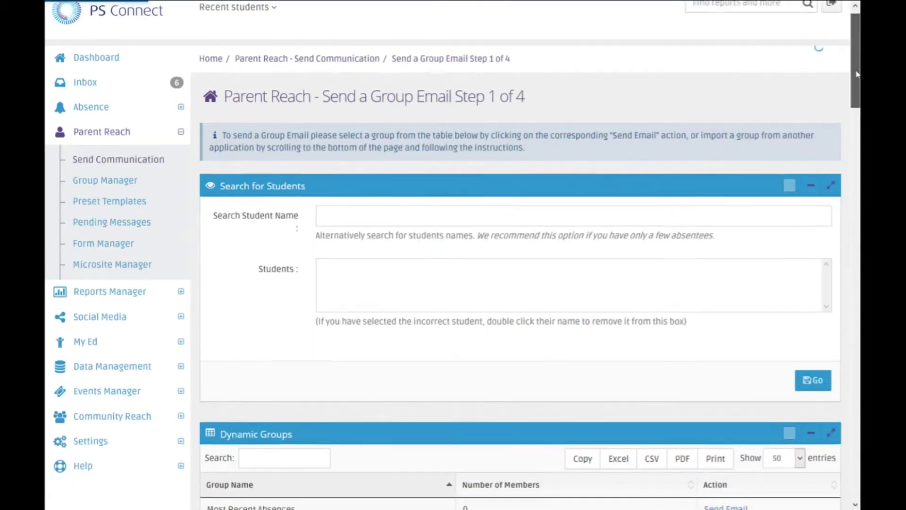
drag(854, 73, 855, 198)
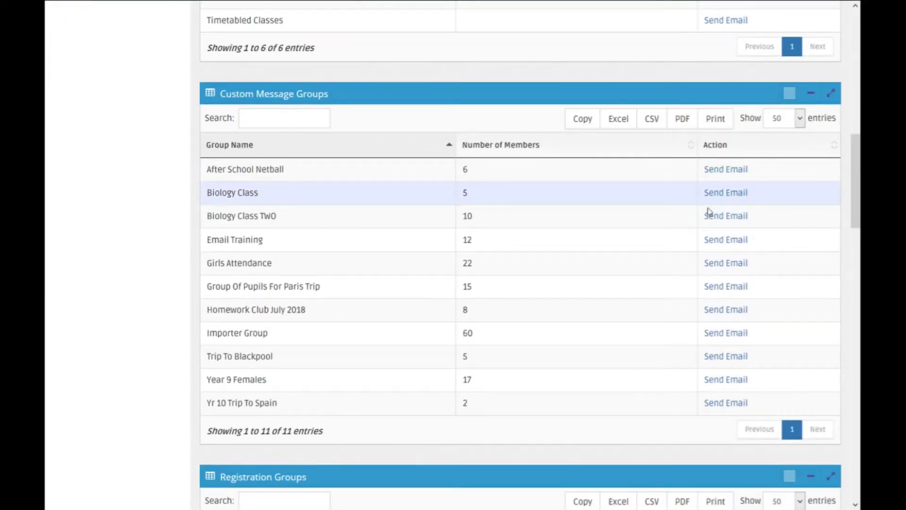
drag(209, 217, 282, 222)
drag(493, 224, 464, 220)
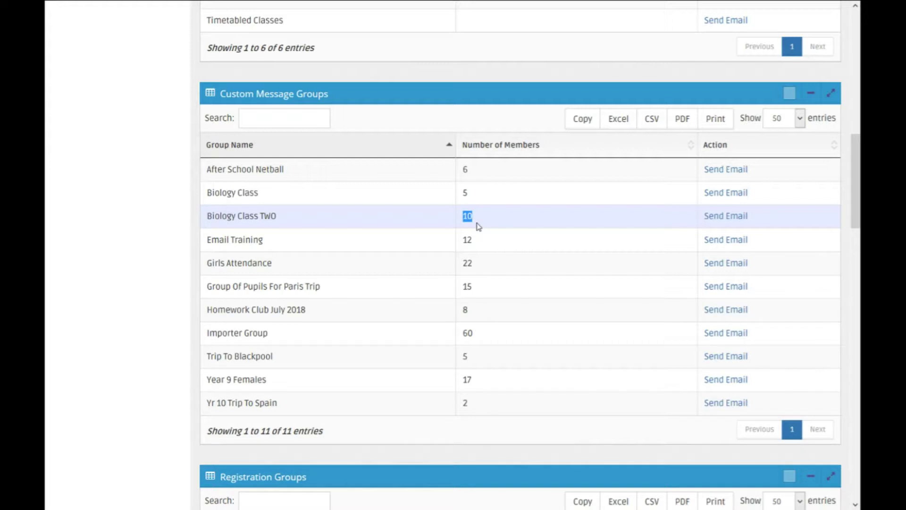
click(478, 223)
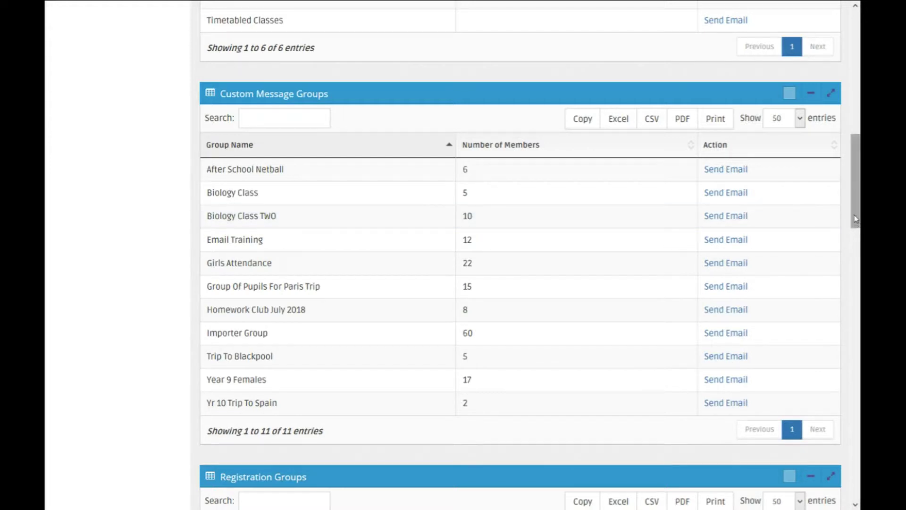
Open the Biology Class group for modification in Group Manager, delete the group and confirm the deletion
drag(859, 201, 859, 85)
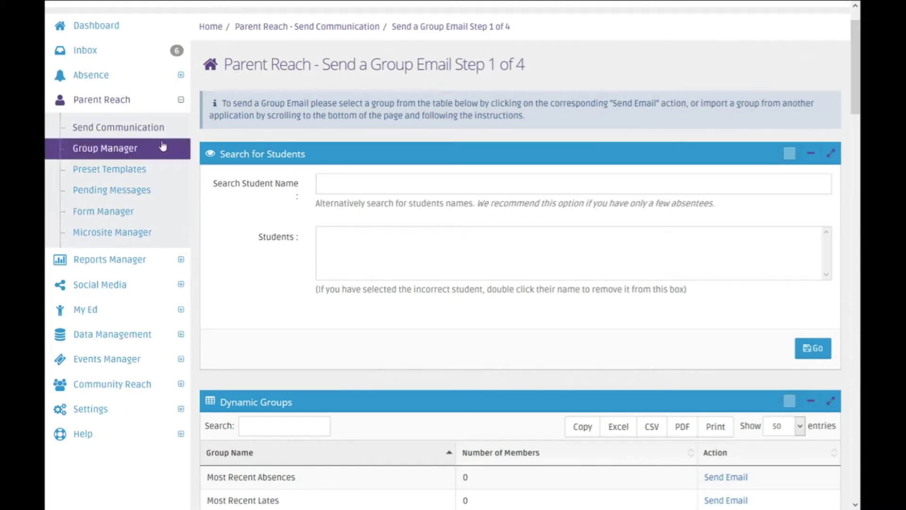
click(121, 149)
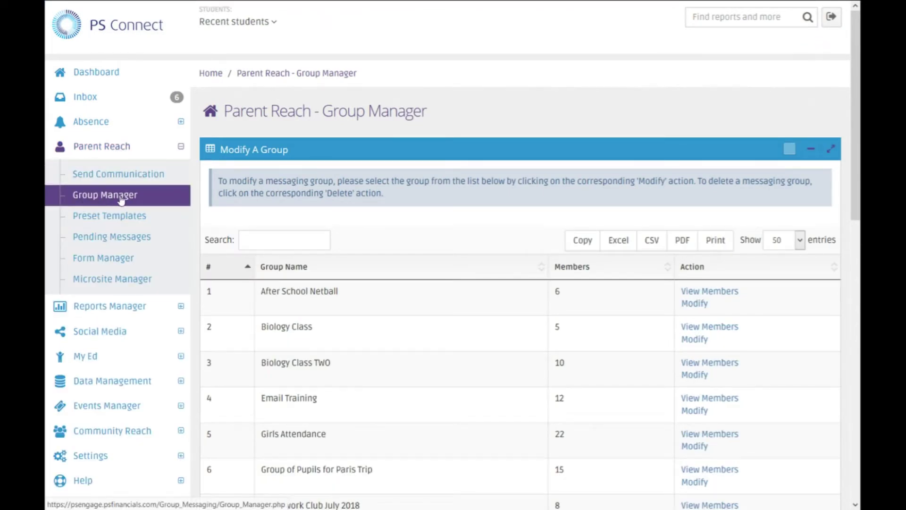
scroll(842, 141, down, 3)
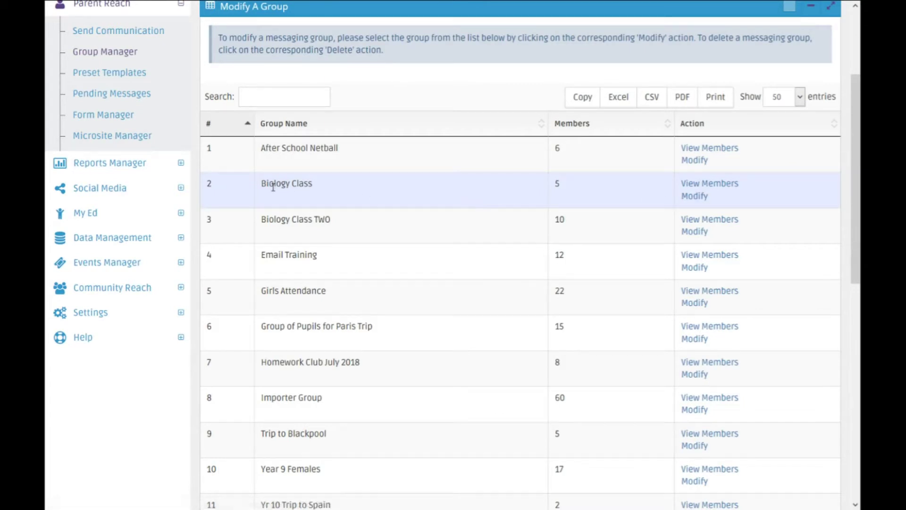
drag(262, 188, 313, 187)
click(343, 191)
click(699, 195)
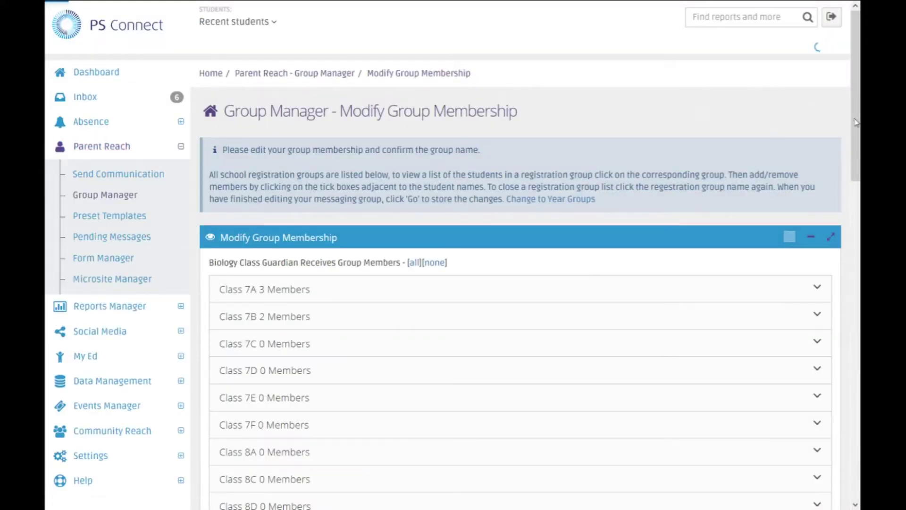
drag(856, 77, 840, 293)
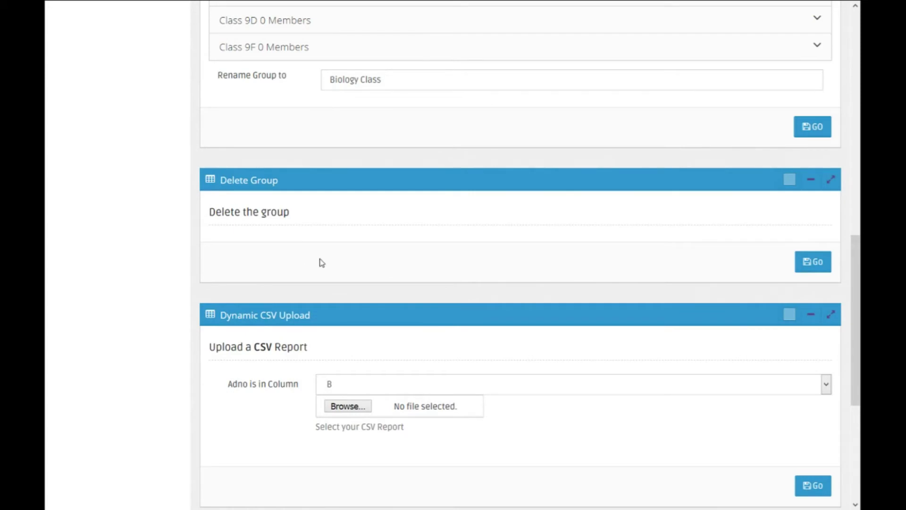
click(812, 267)
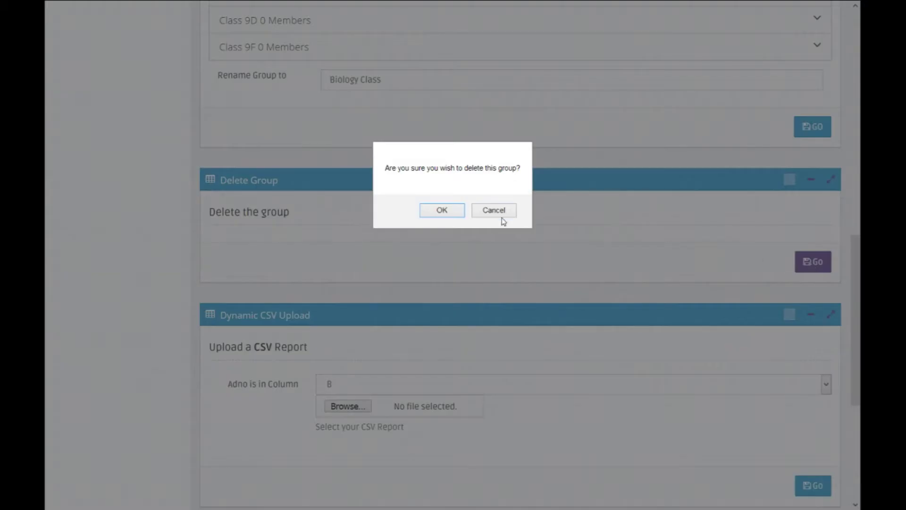
click(442, 211)
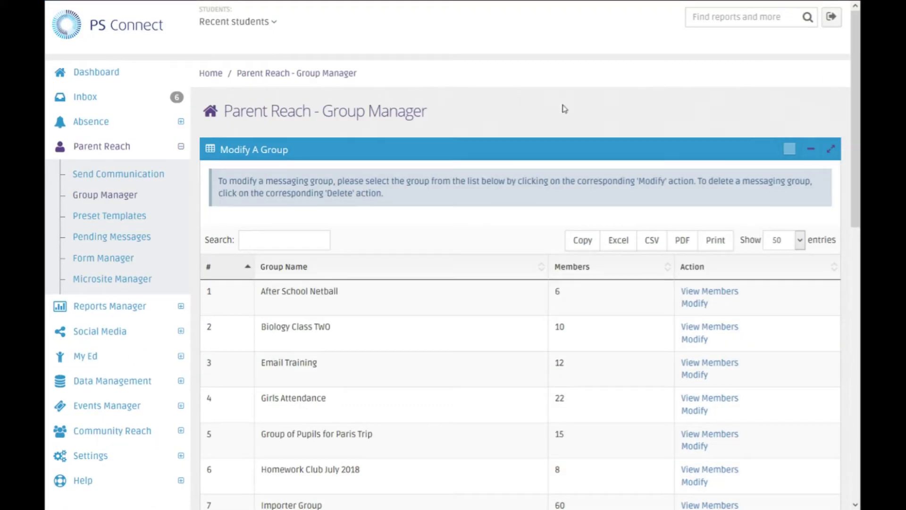
Examine the Group of Pupils for Paris Trip entry in the group list, checking its name and number of members
drag(859, 84, 860, 196)
drag(269, 228, 388, 227)
click(382, 225)
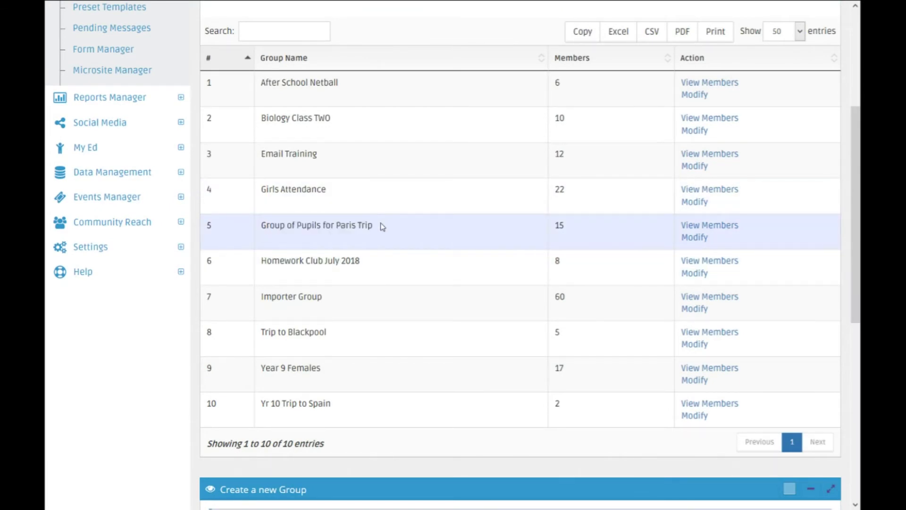
double_click(567, 232)
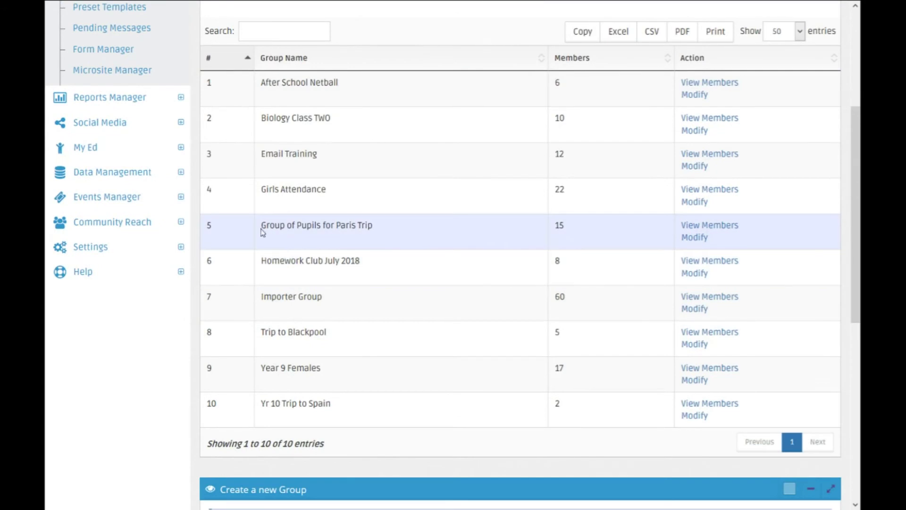
drag(261, 228, 374, 227)
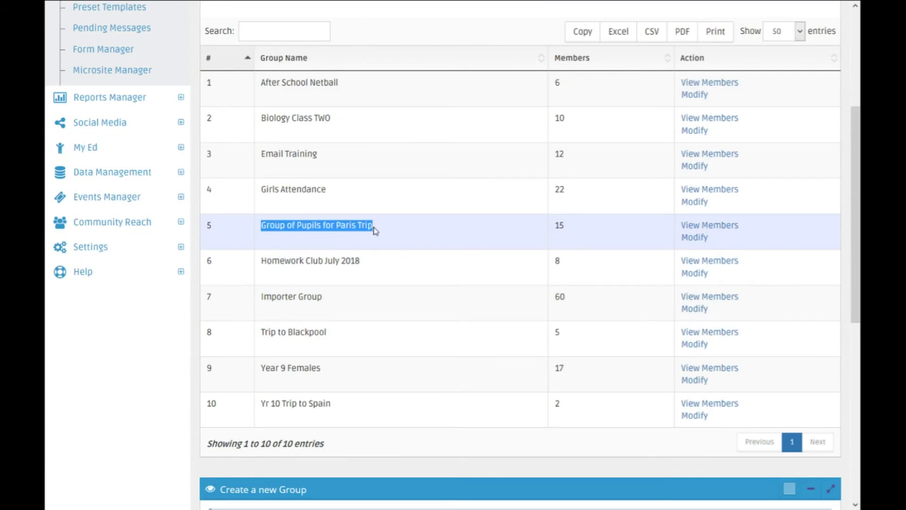
click(403, 231)
drag(576, 231, 553, 231)
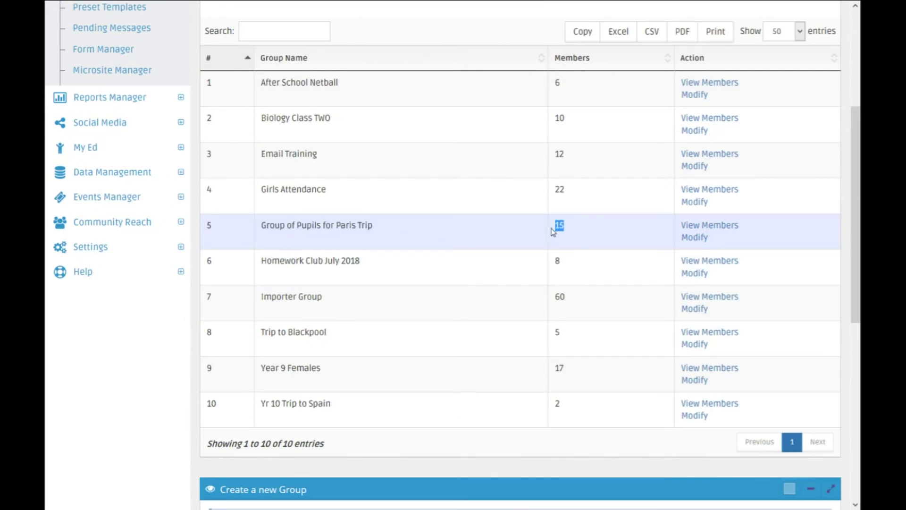
click(575, 238)
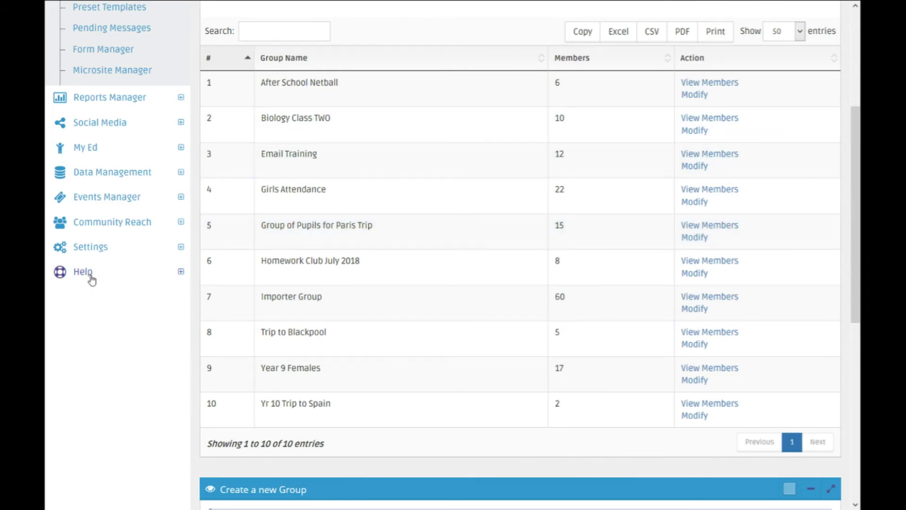
Open the Help & Support page and locate the support telephone number and the field for submitting a question
click(90, 275)
click(97, 165)
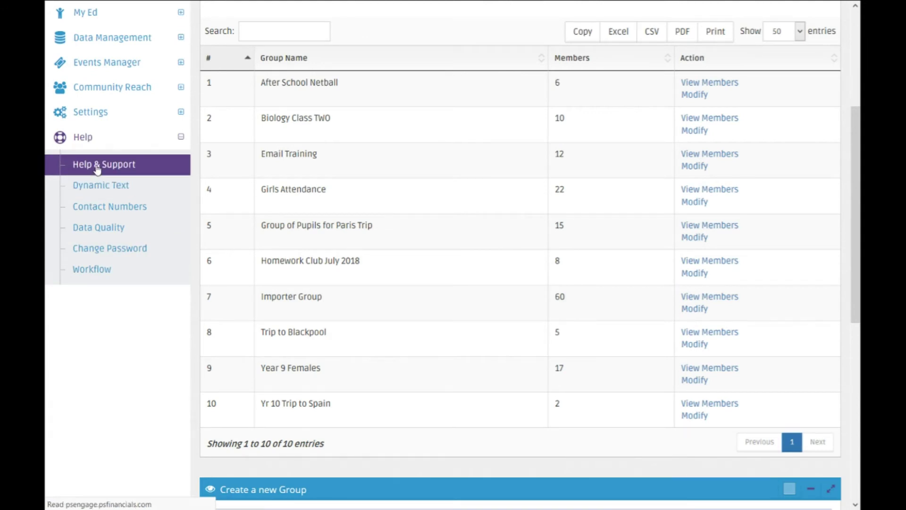
scroll(314, 255, down, 4)
scroll(316, 257, down, 4)
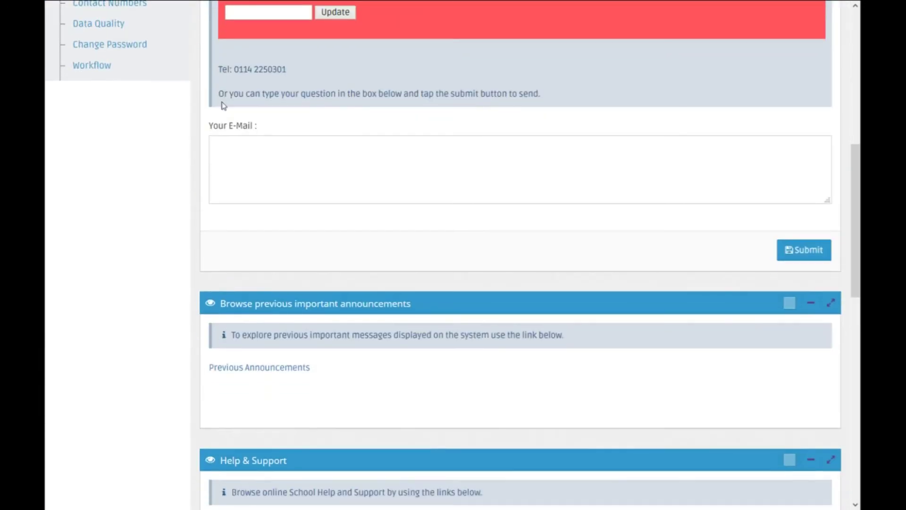
drag(232, 72, 298, 71)
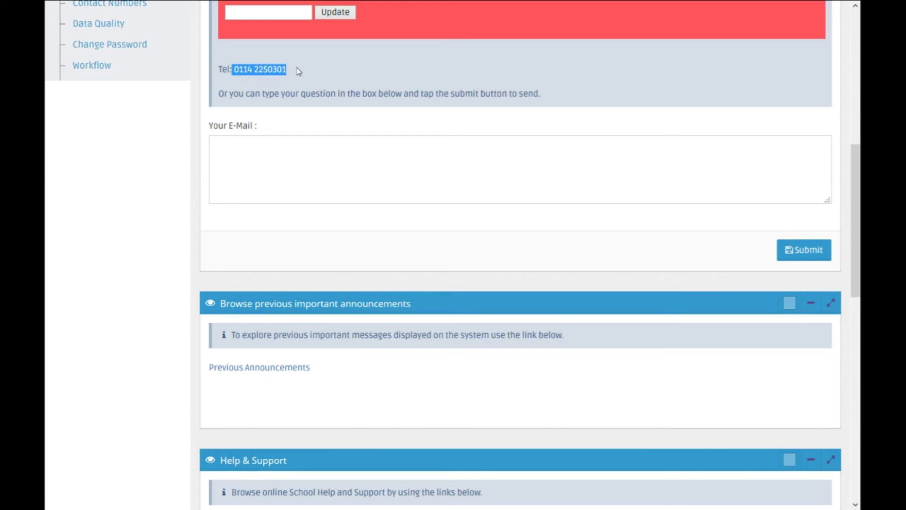
click(251, 166)
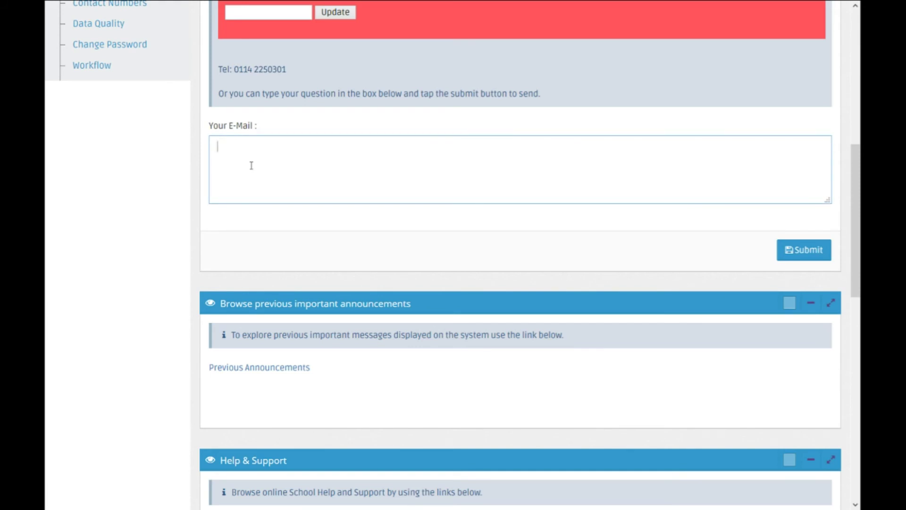